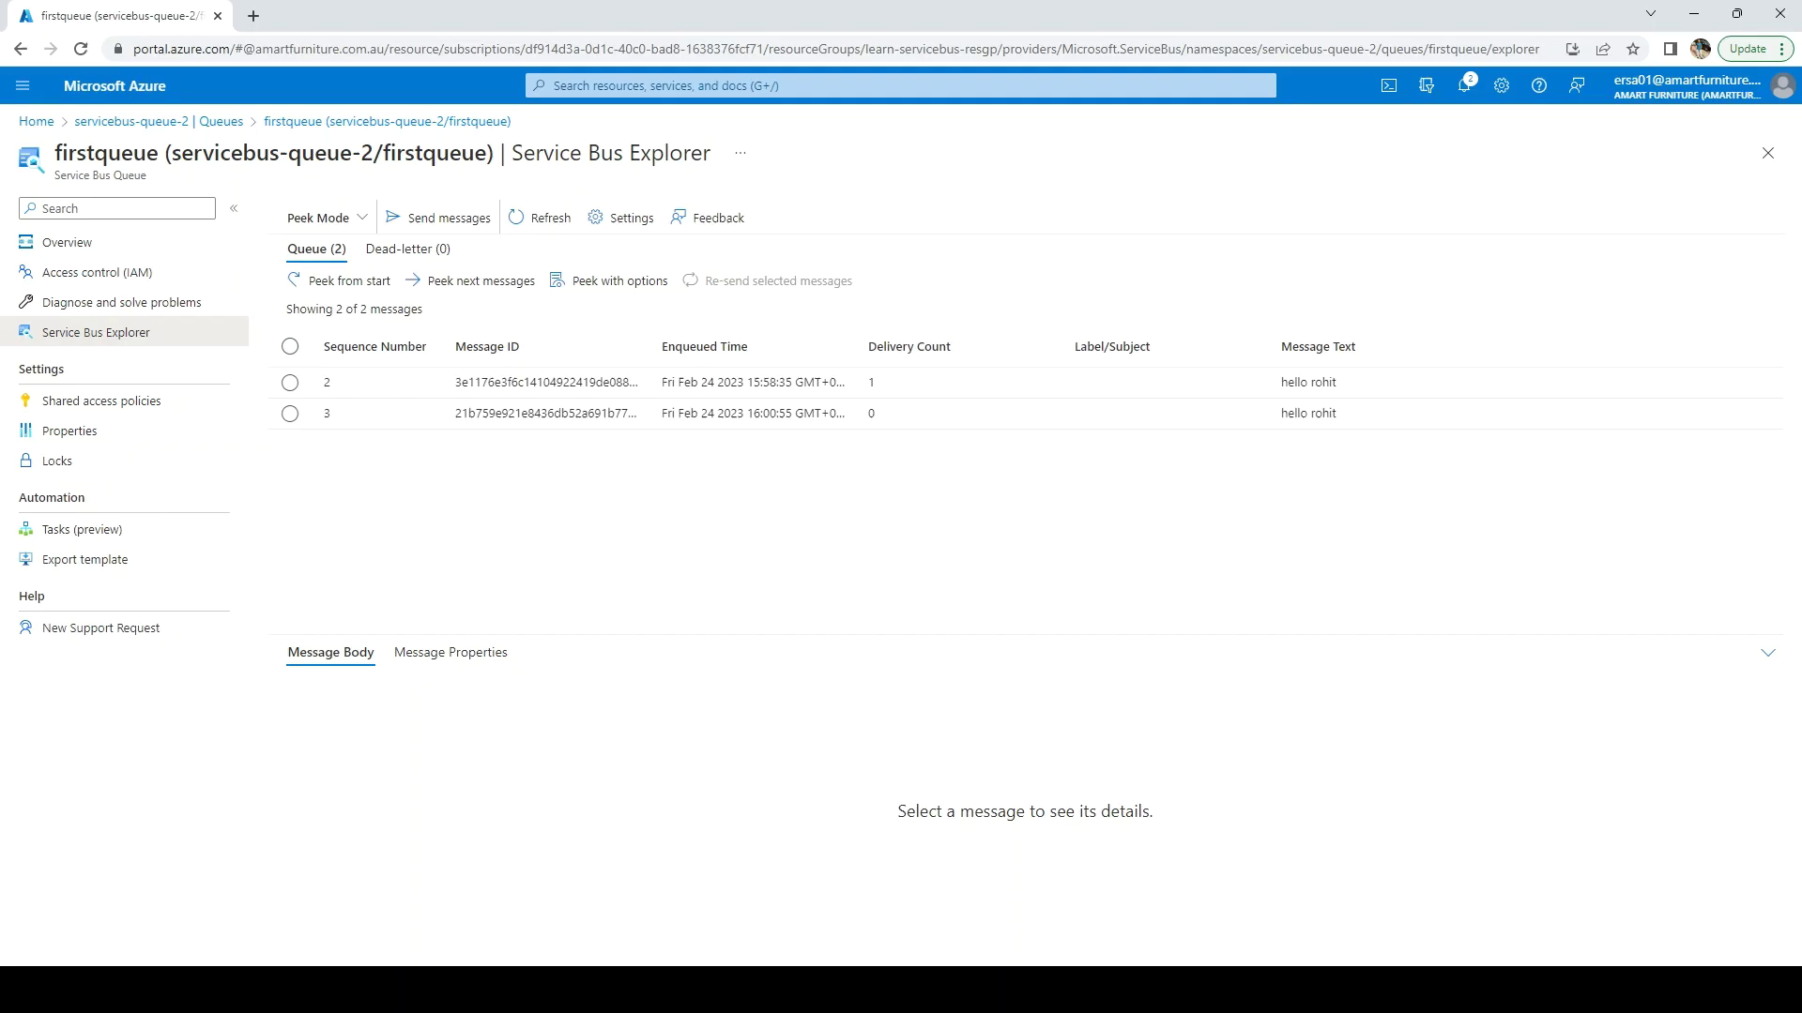
Step: Add receiver.CompleteMessageAsync(message); on line 26 of the receiver code
key(alt+Tab)
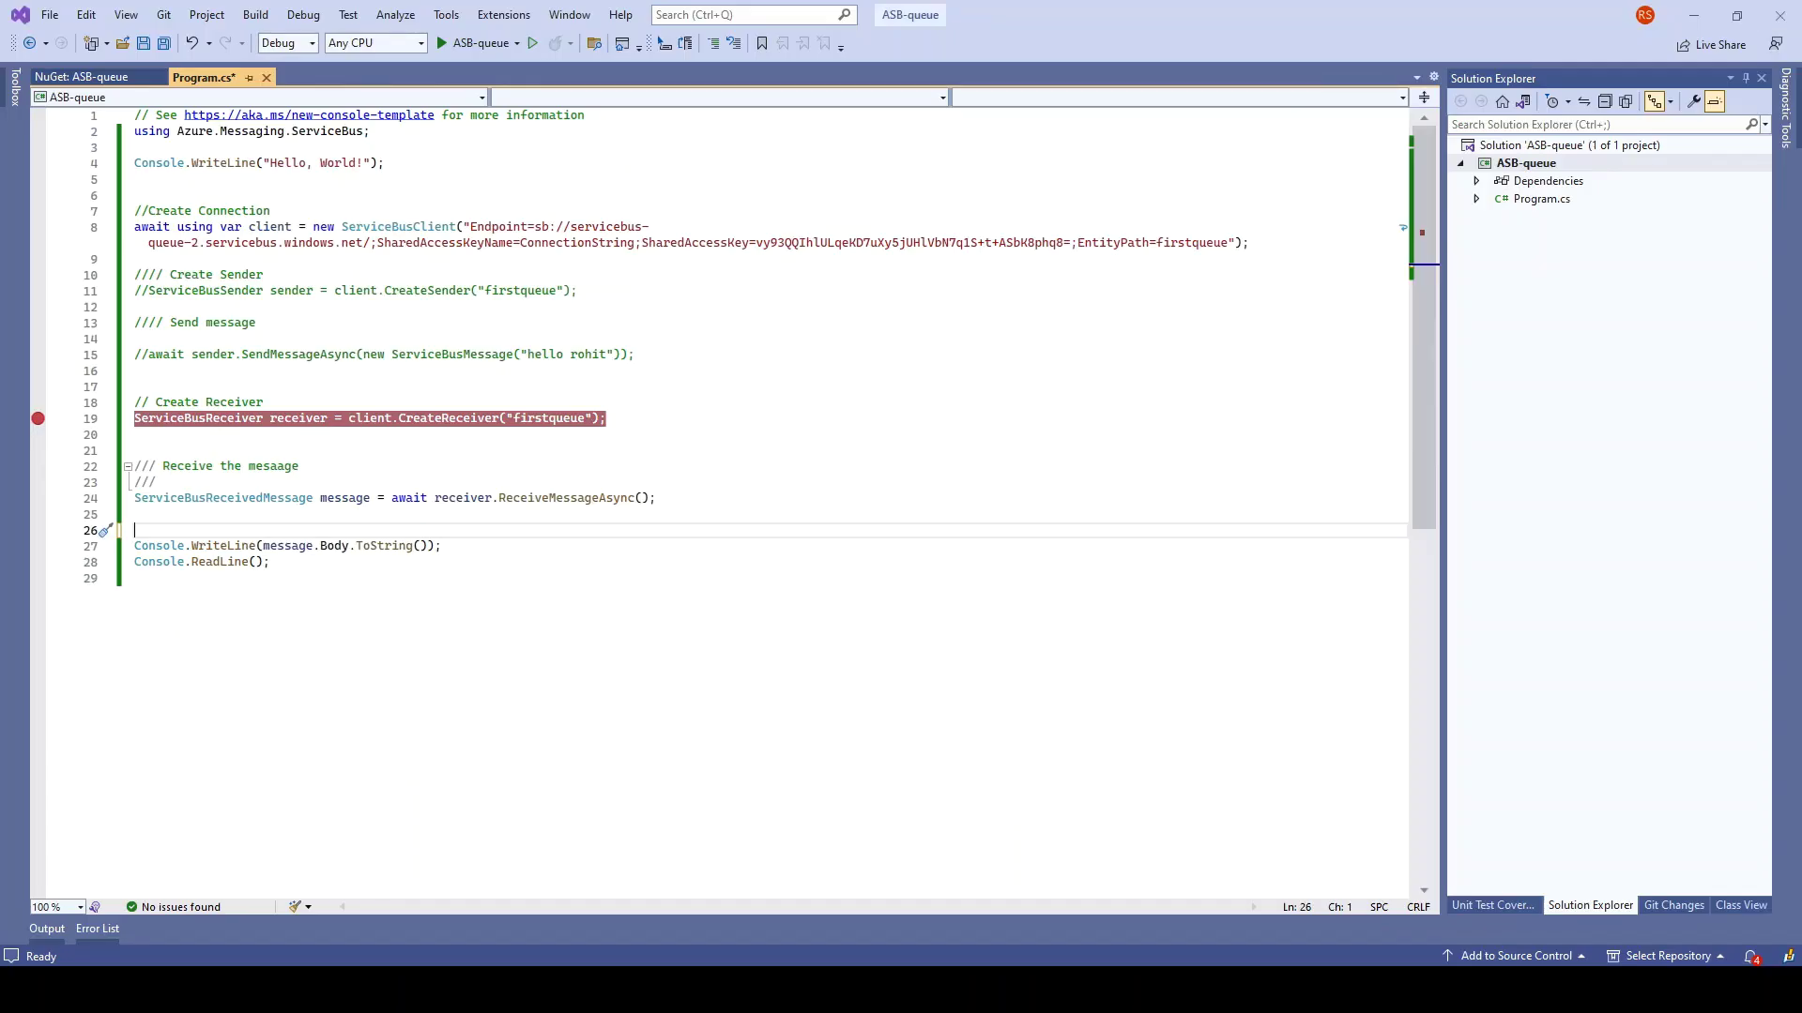
text(rec)
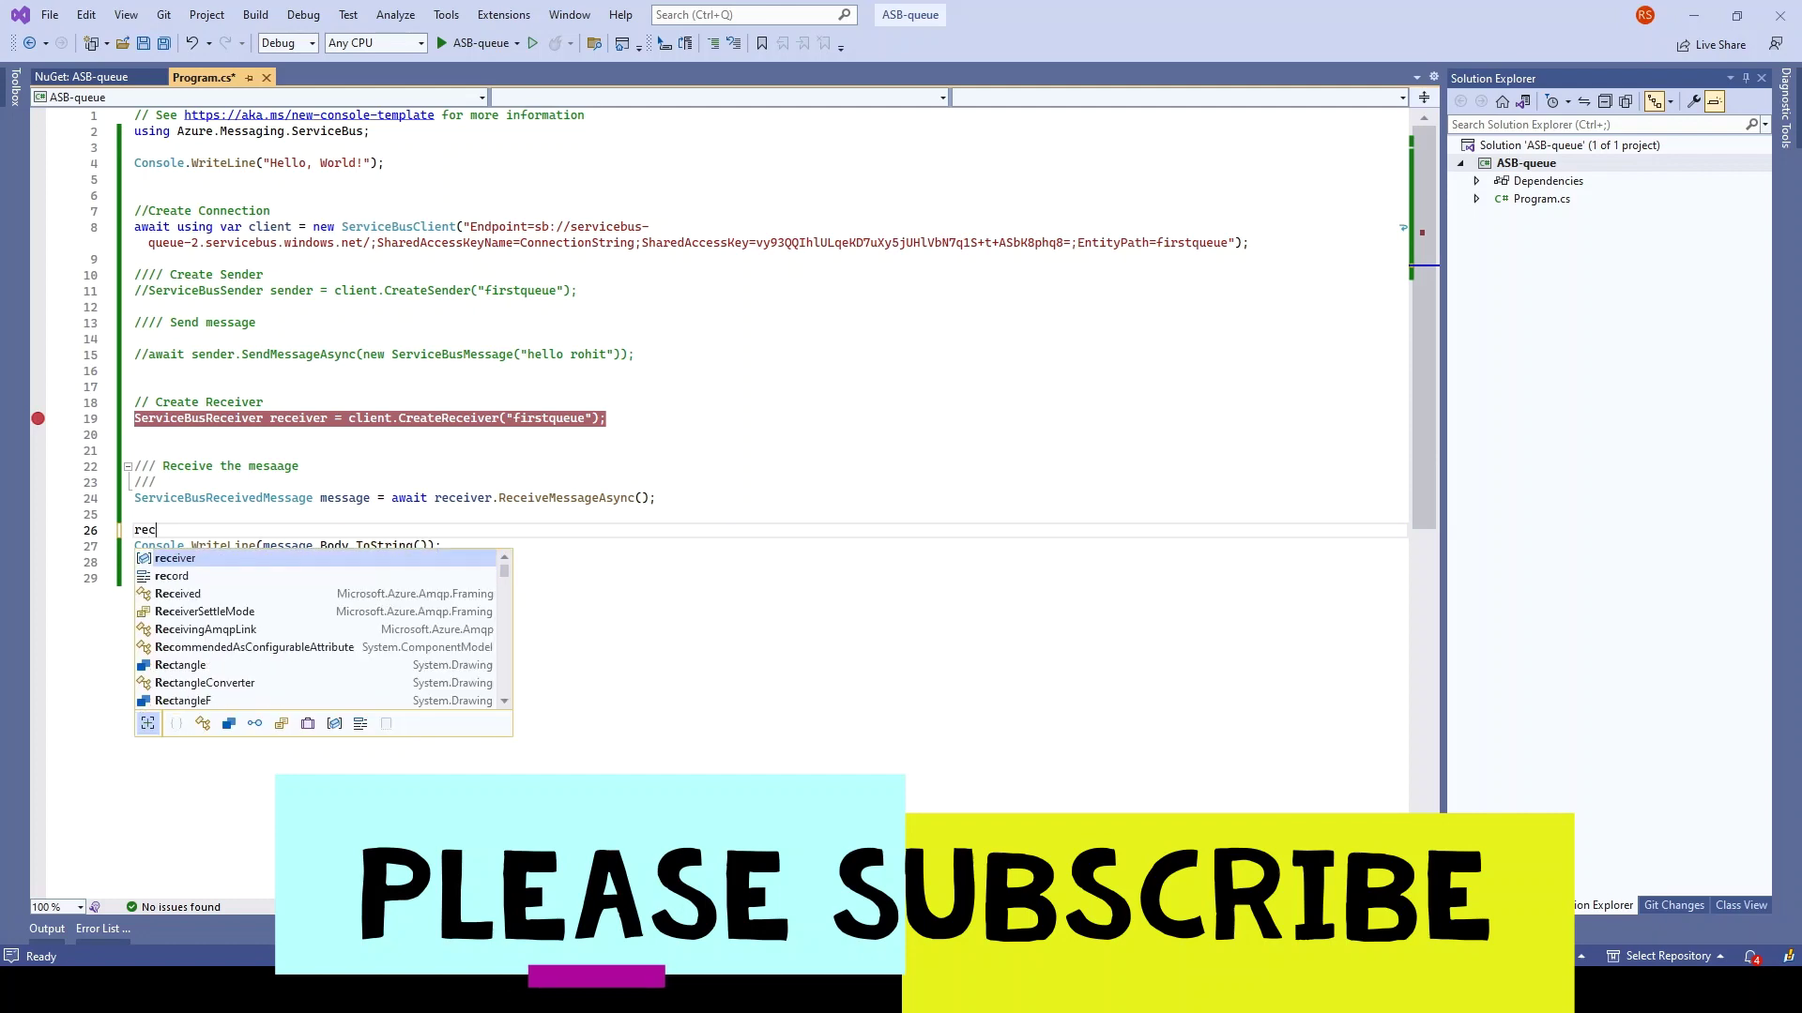
key(Tab)
text(.com)
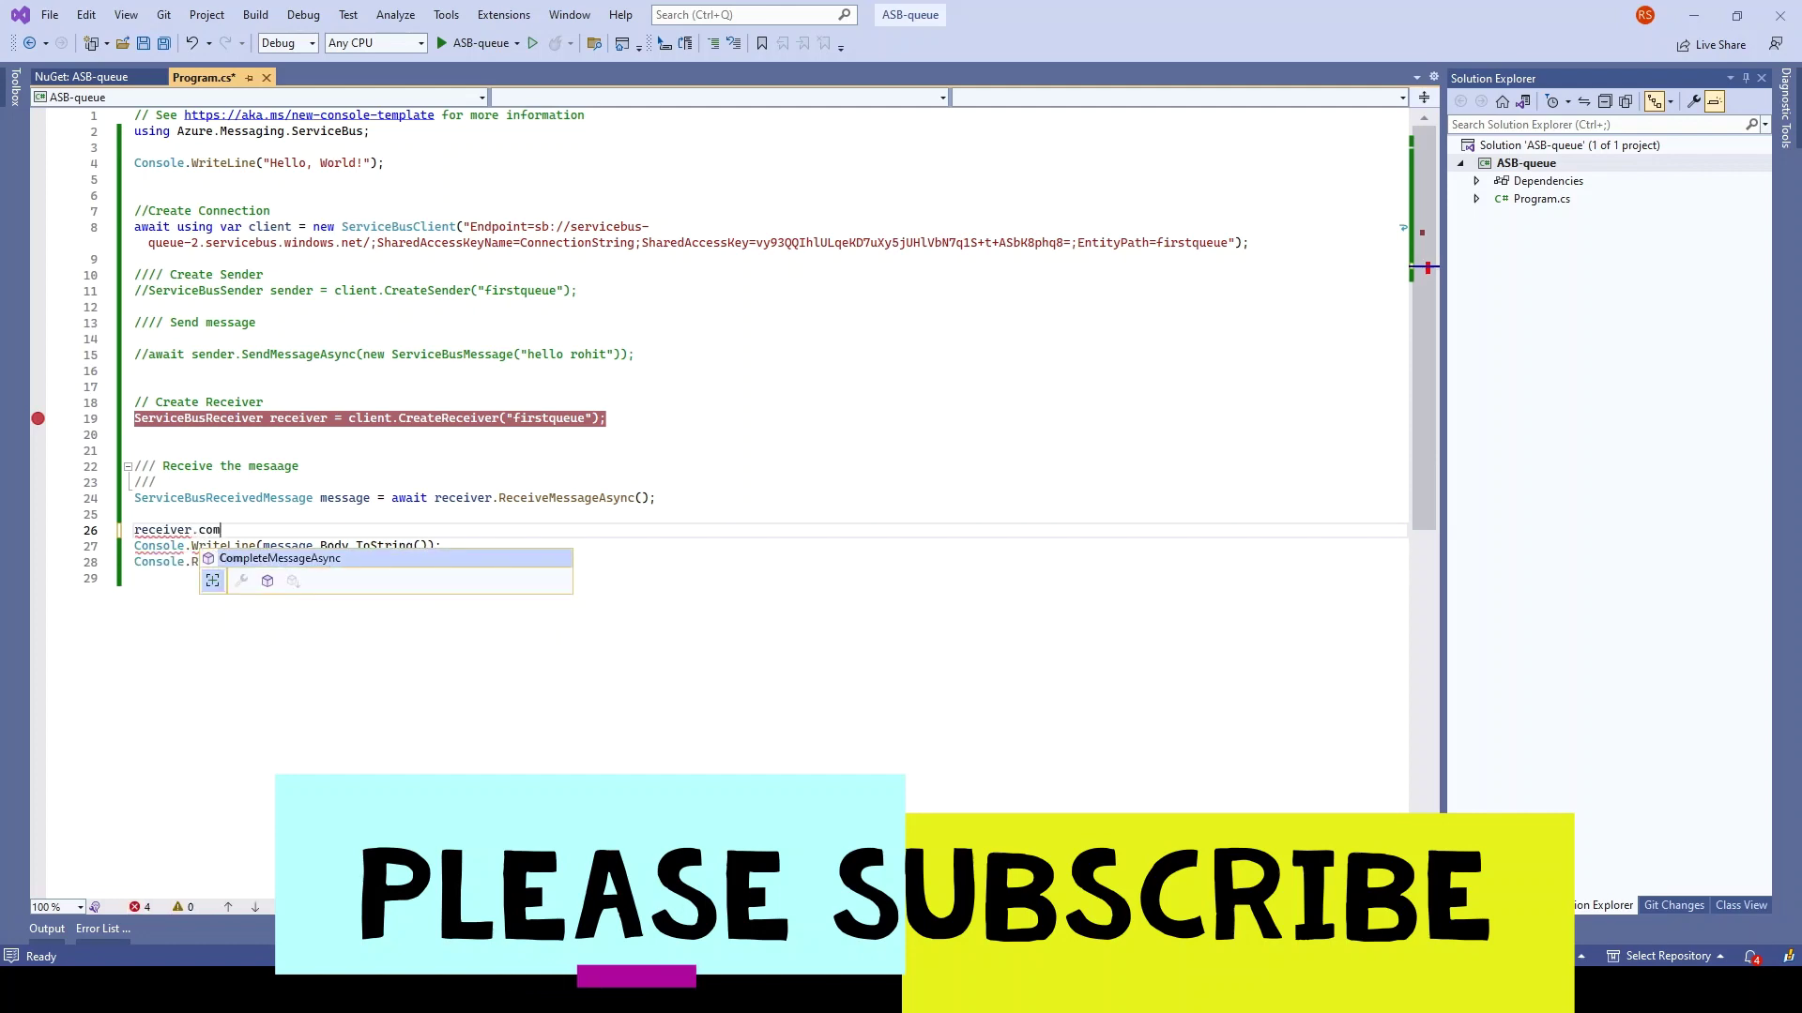
key(Tab)
text(();)
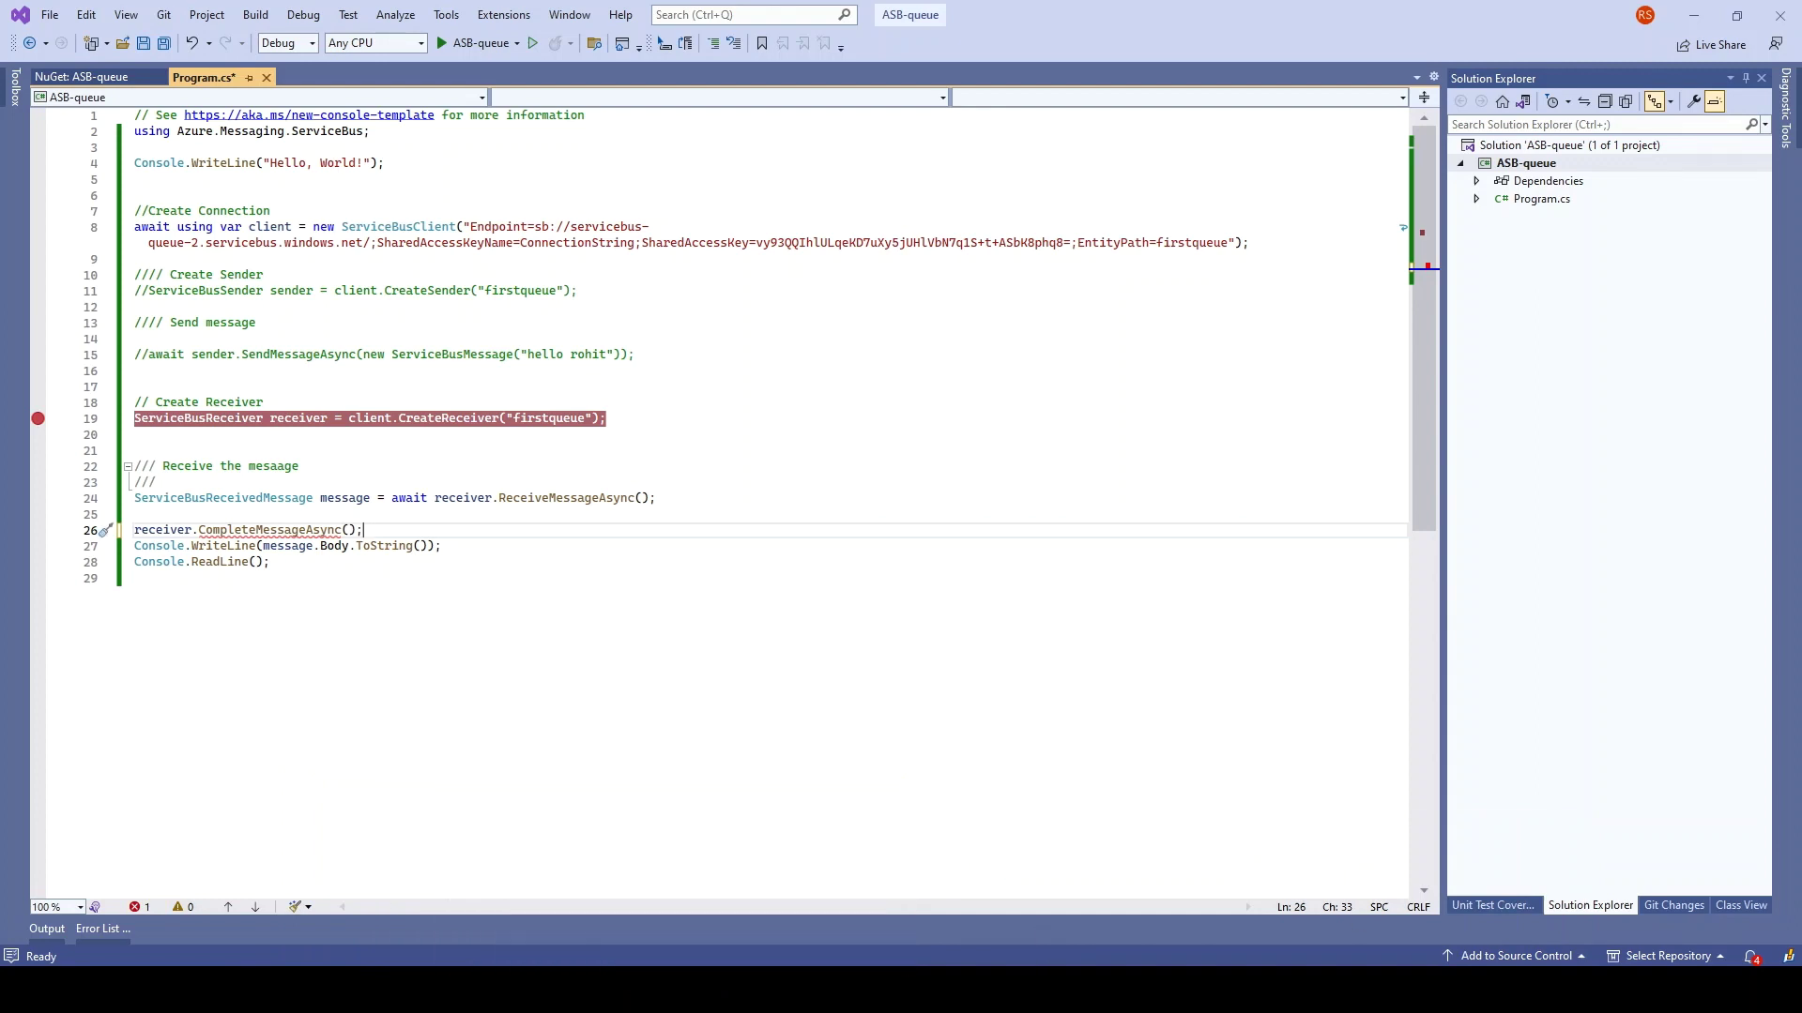
key(Left)
key(Left)
text(mess)
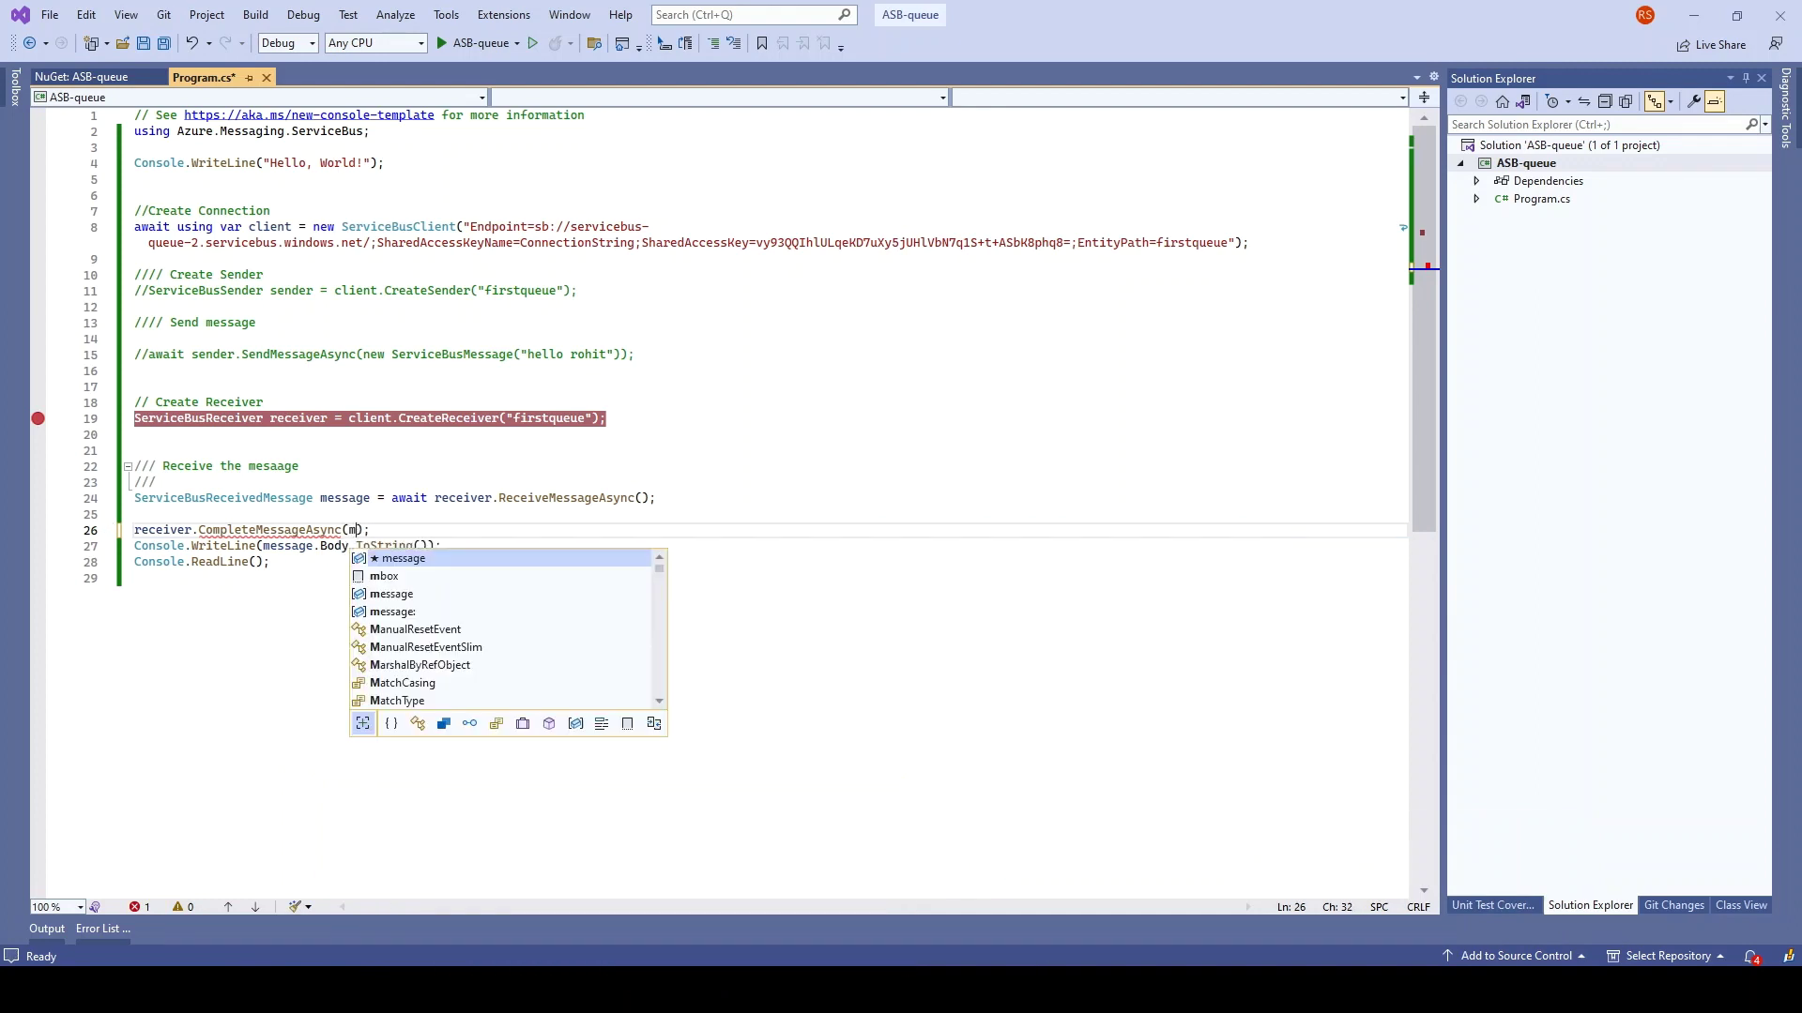
key(Tab)
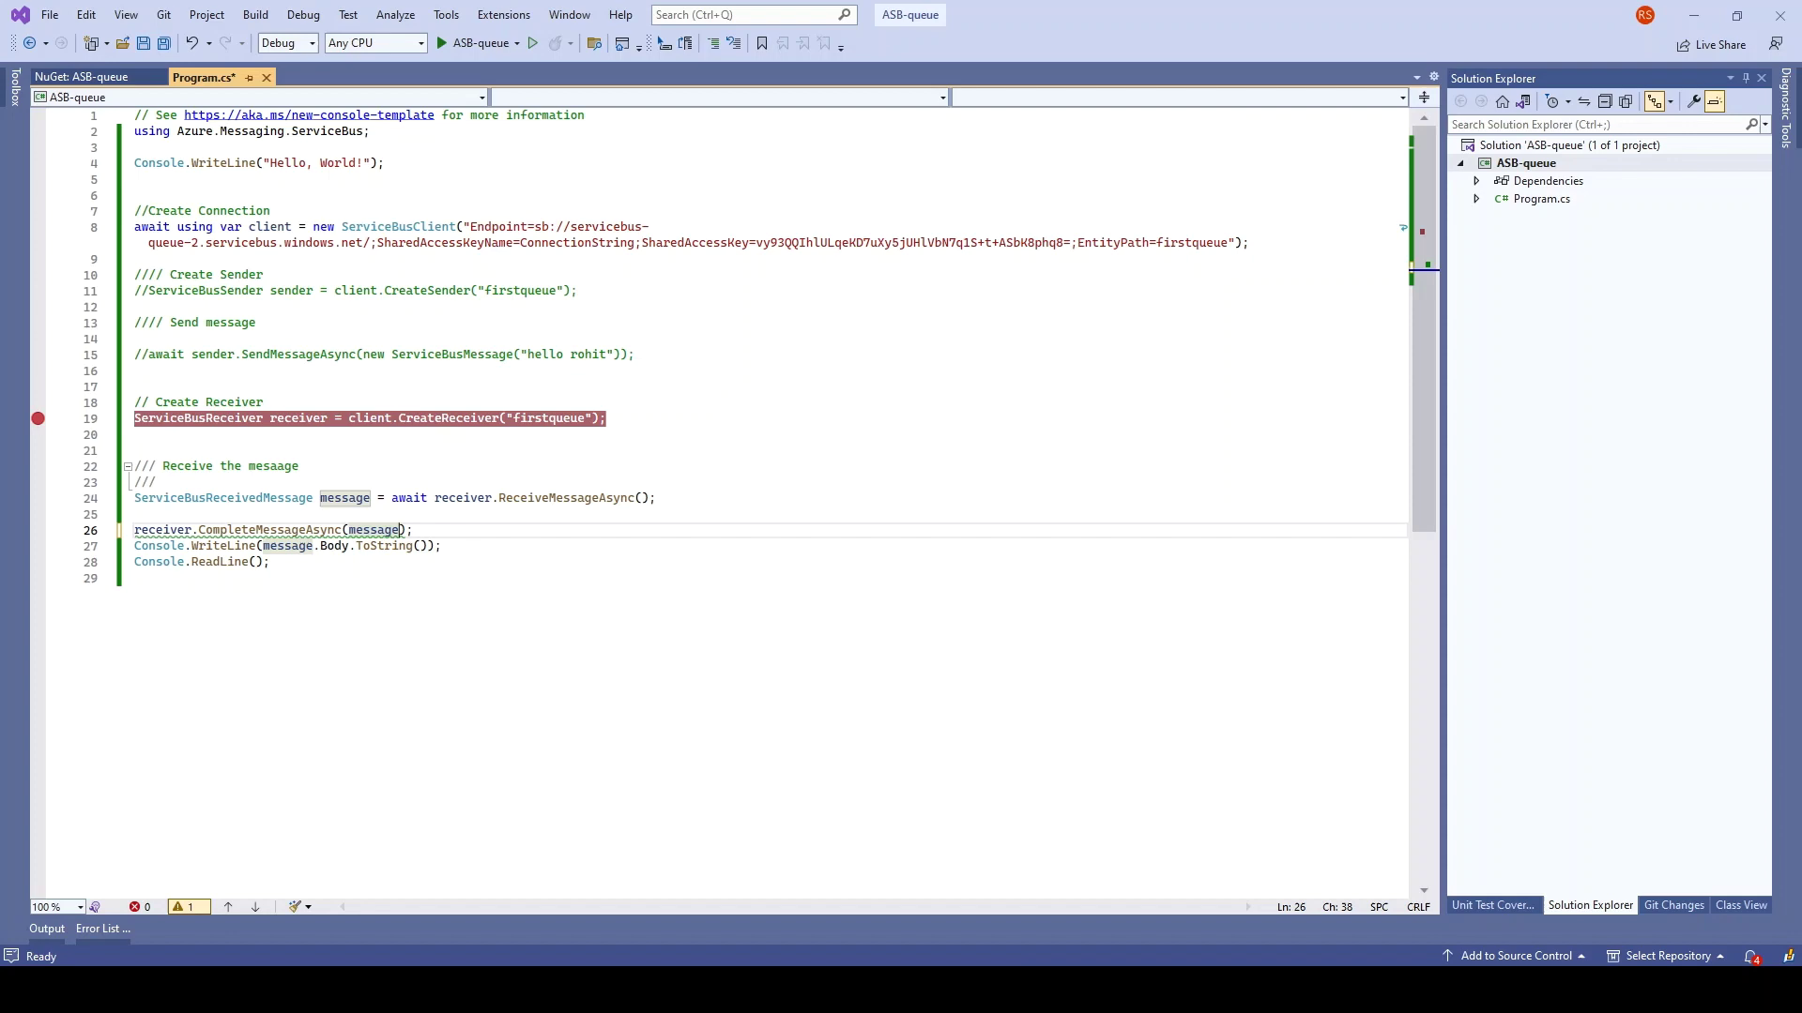
Step: Debug the ASB-queue receiver through to the end so it prints 'hello rohit'
click(478, 42)
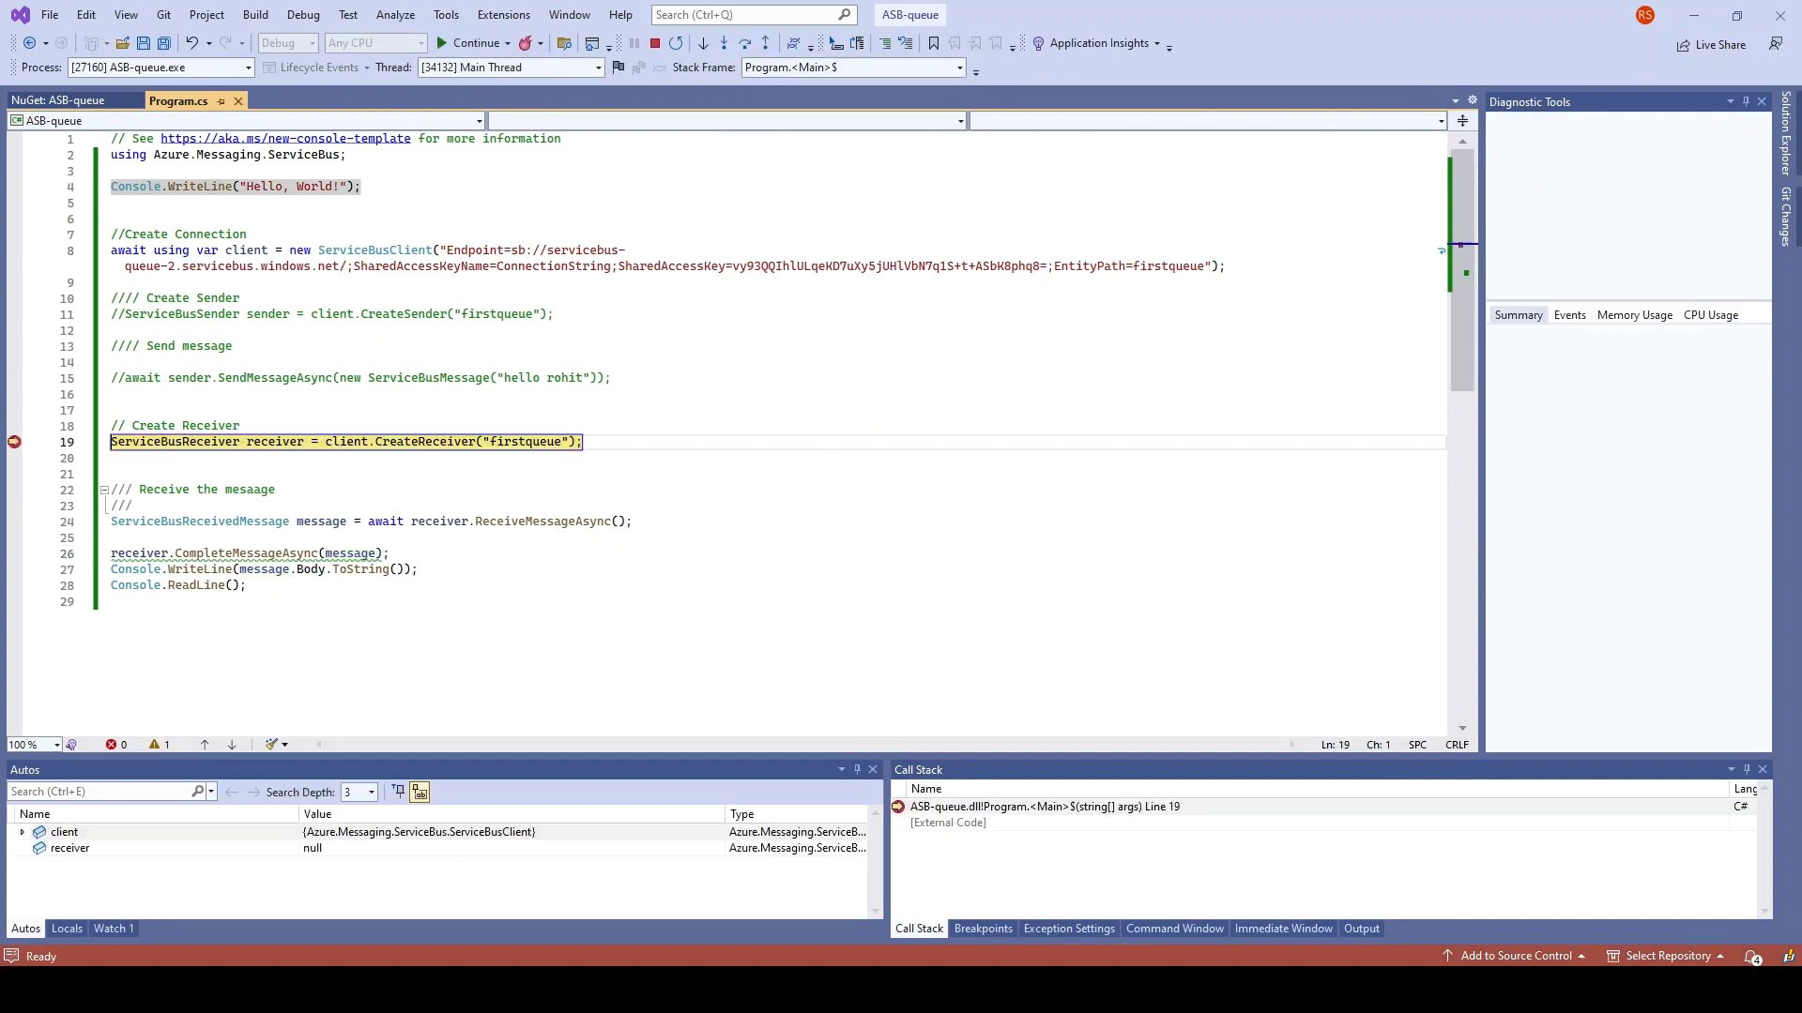
key(F10)
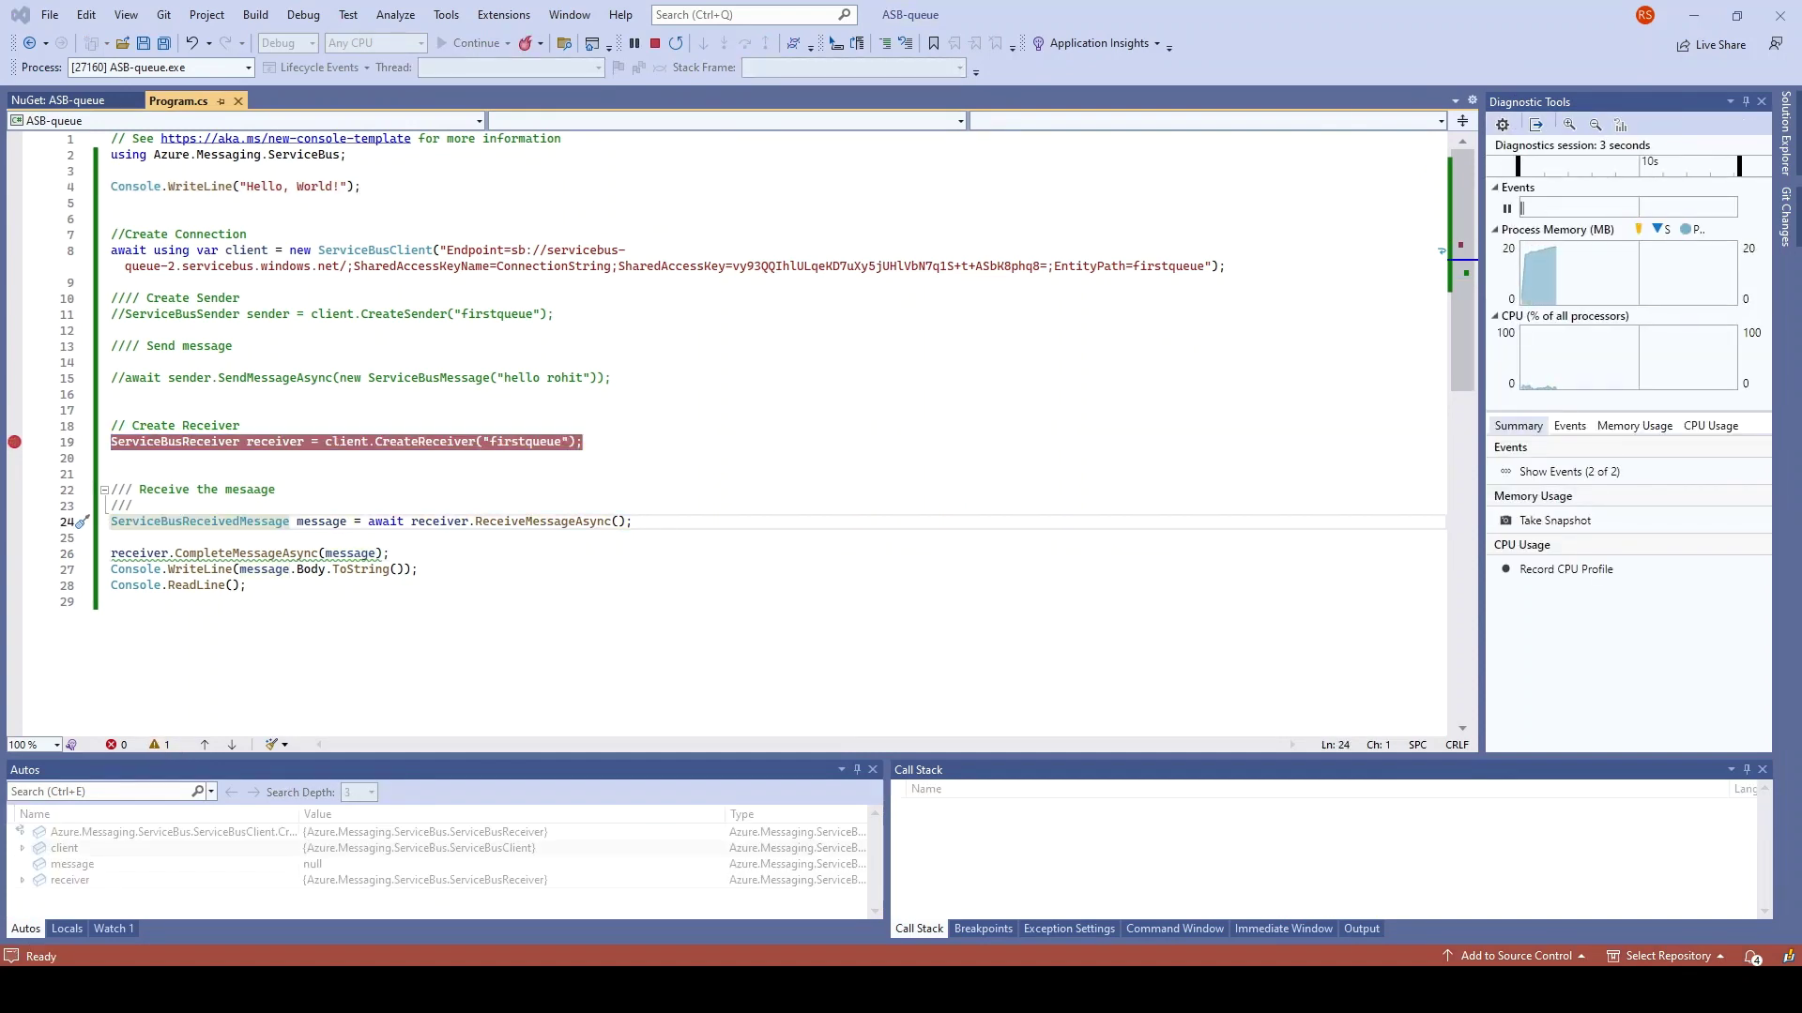
key(F10)
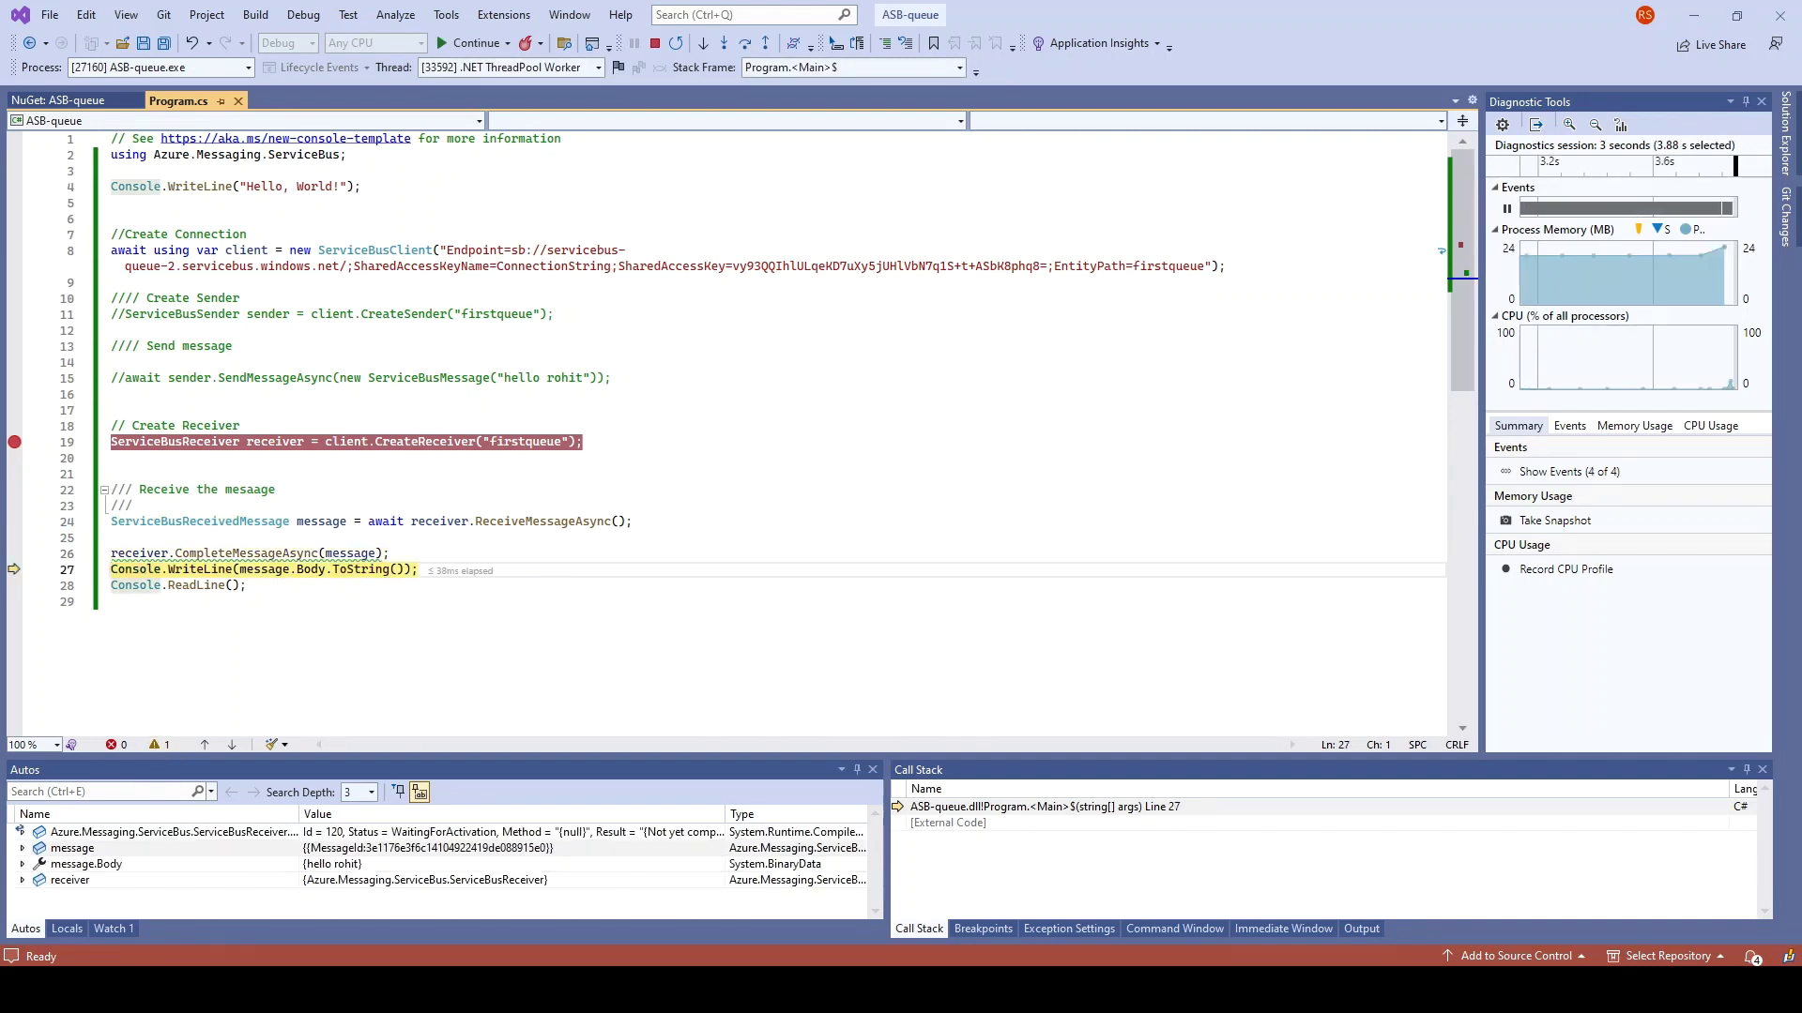
key(F10)
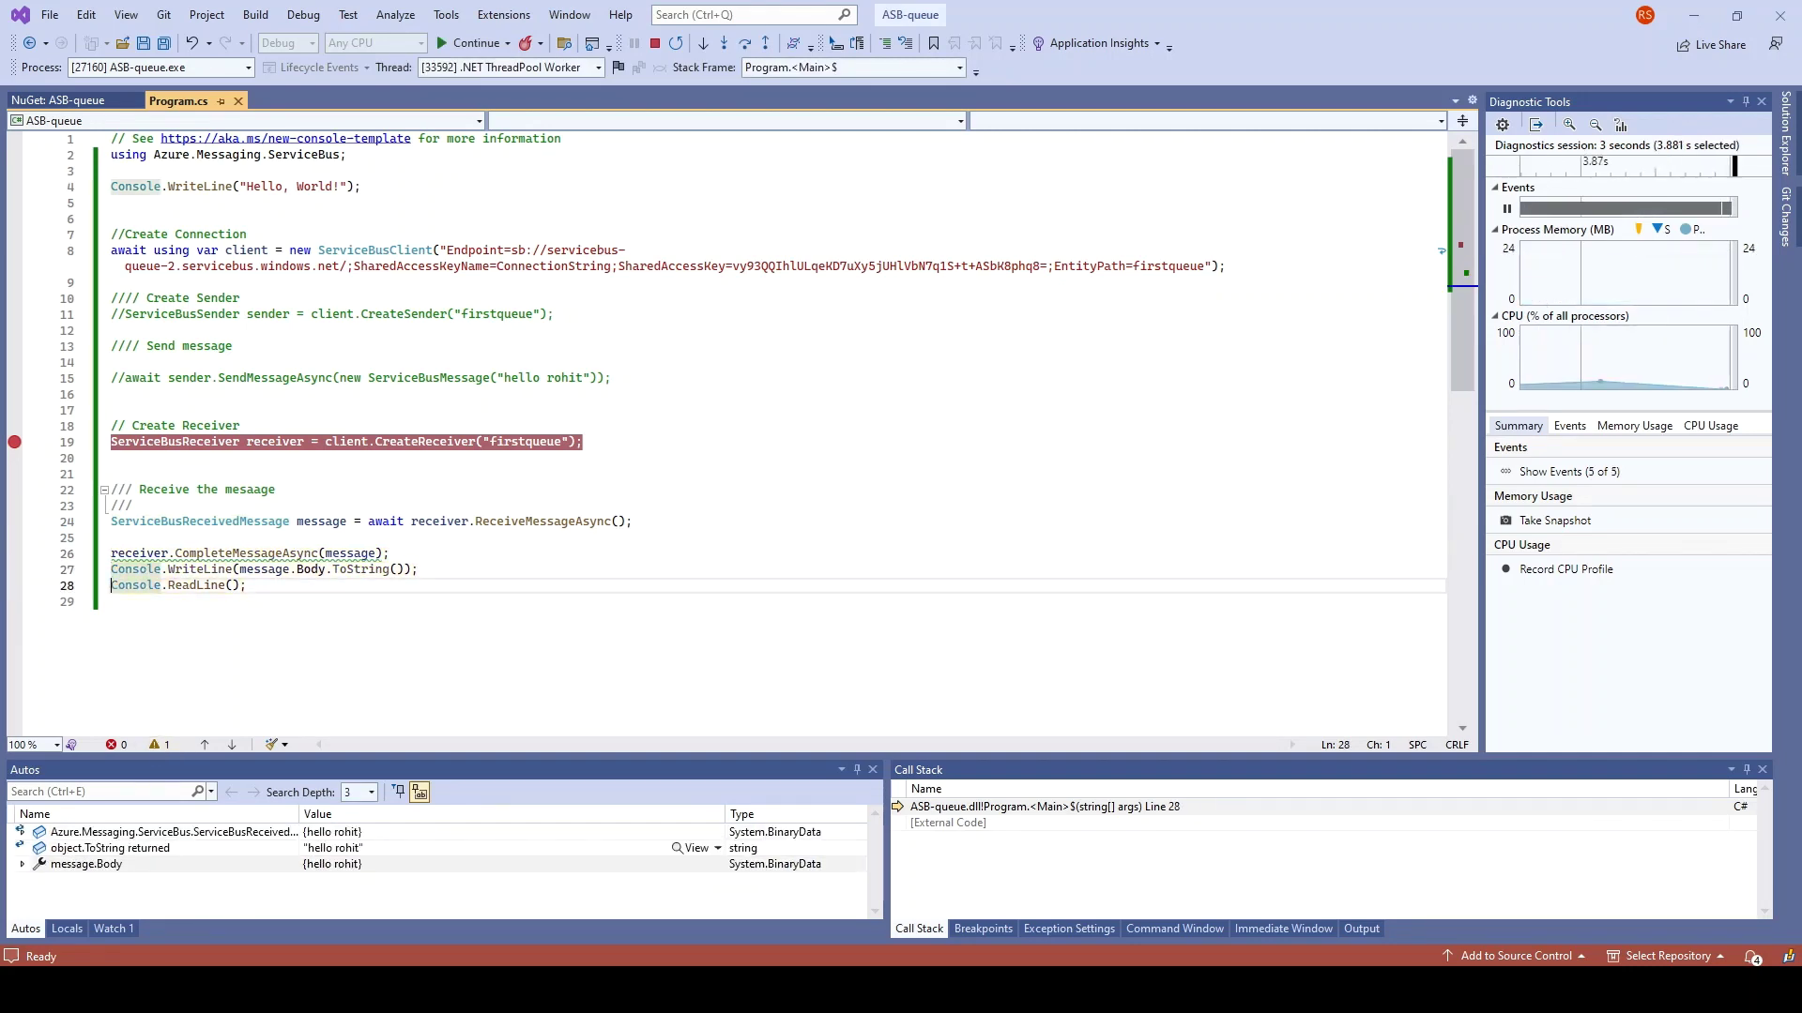
key(F10)
key(F10)
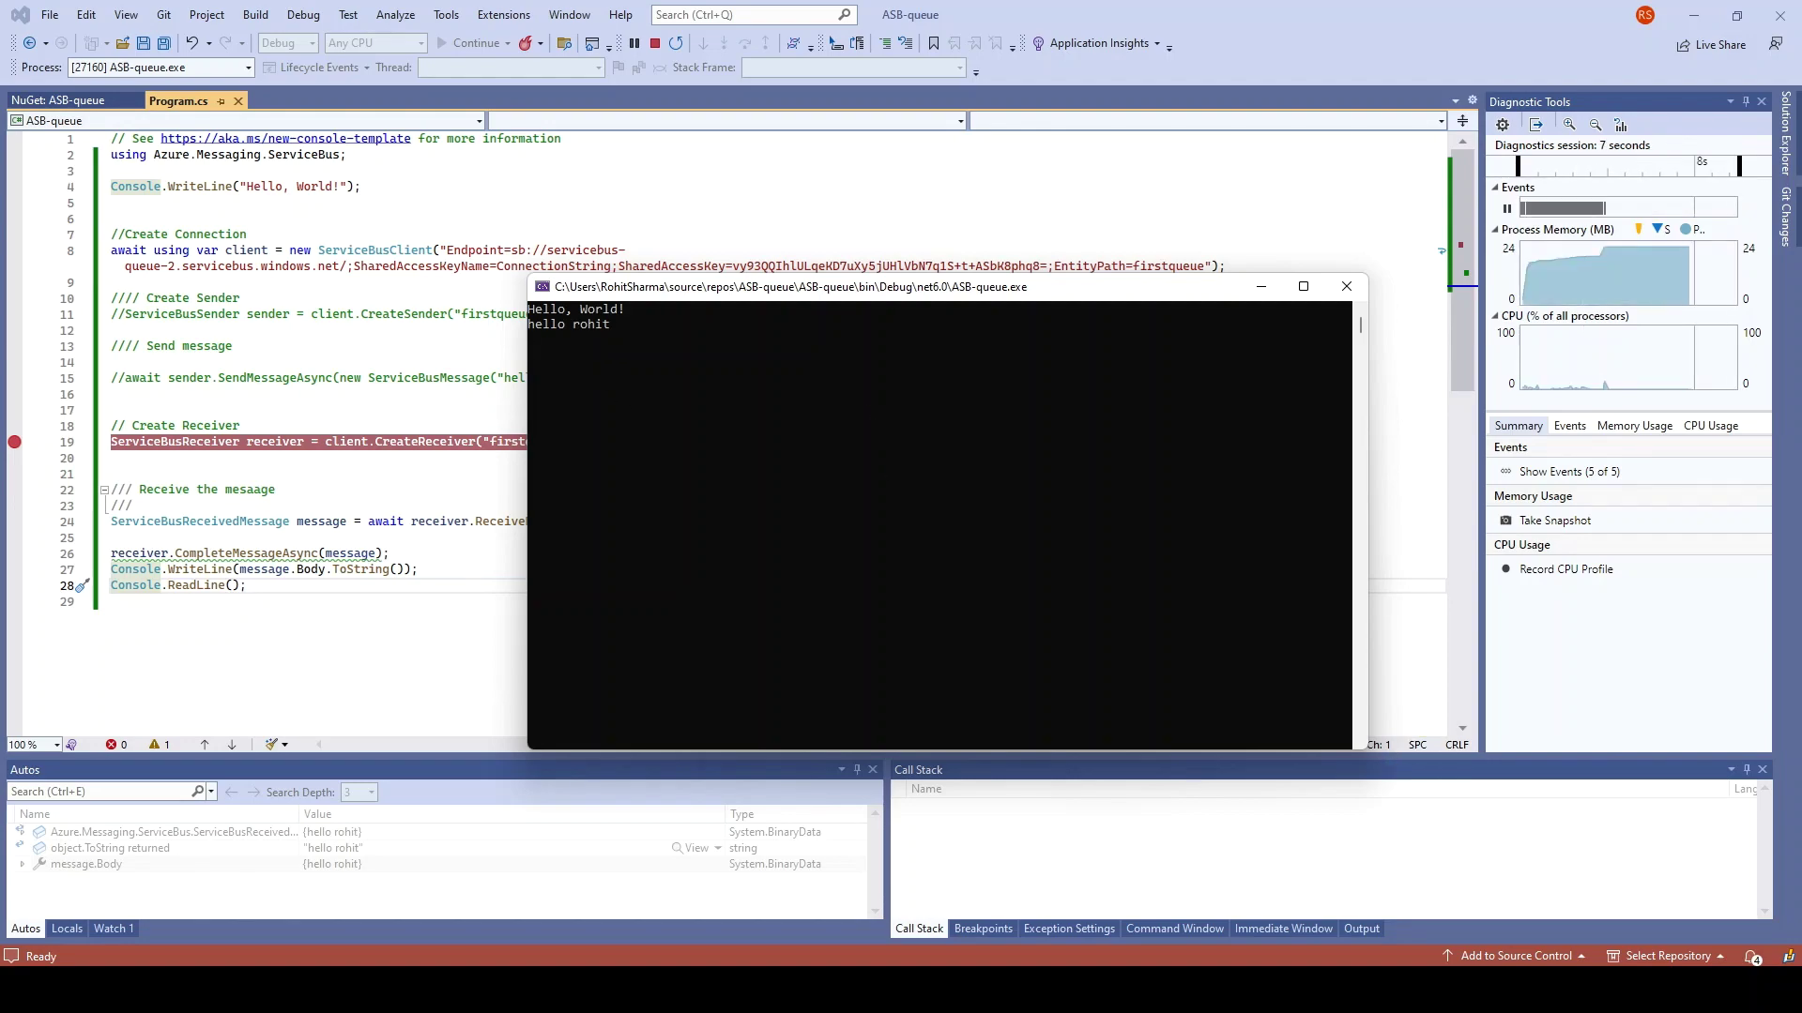
key(alt+Tab)
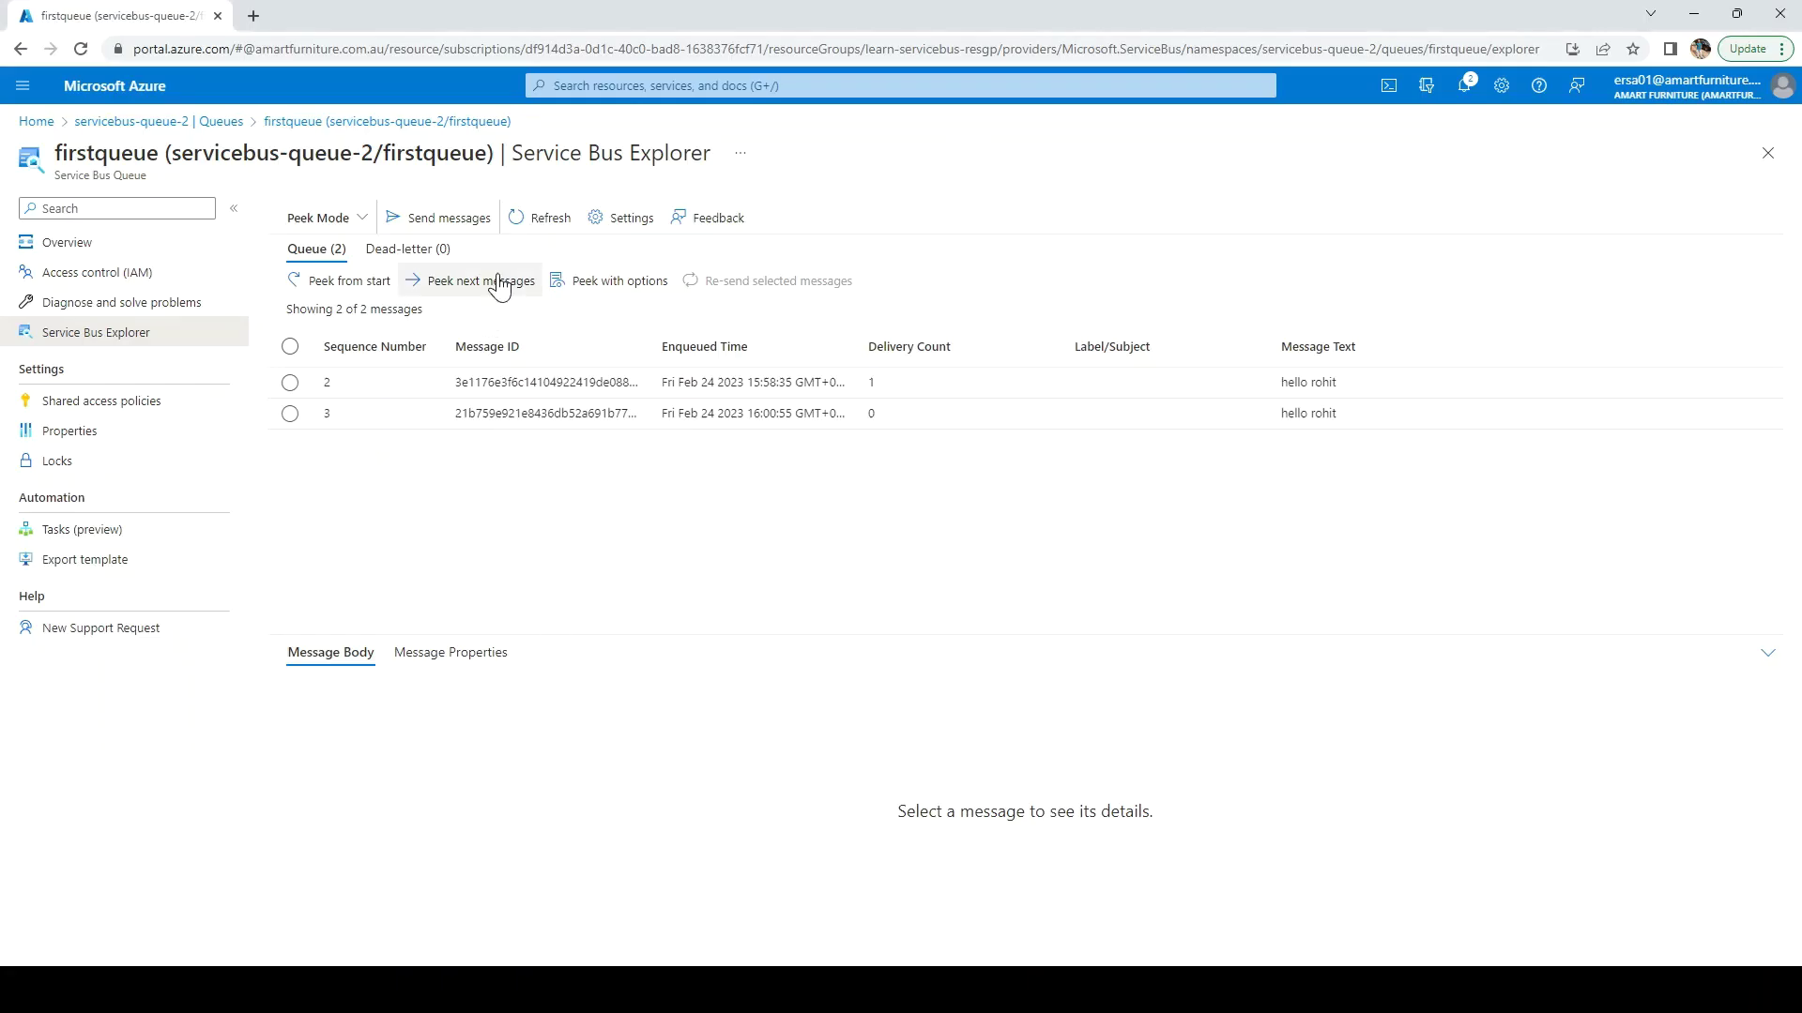
Step: Refresh firstqueue and peek from start, showing one 'hello rohit' message, sequence 3
click(540, 216)
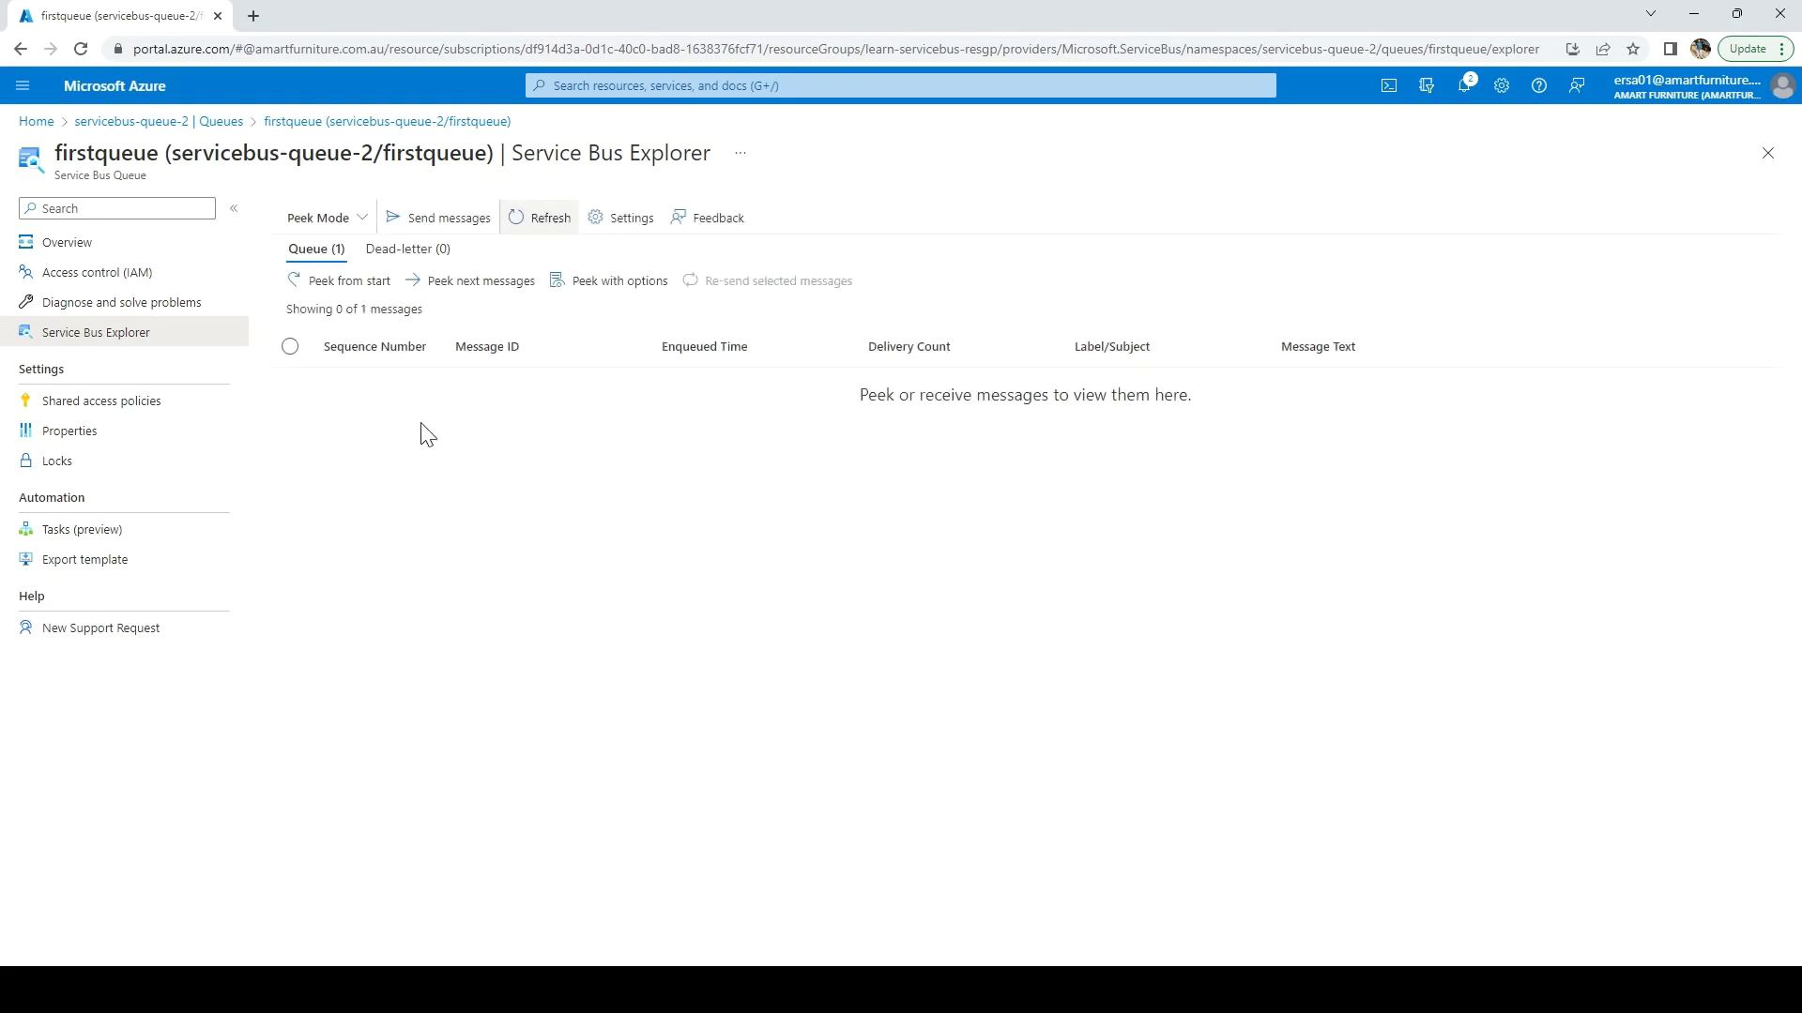
click(398, 287)
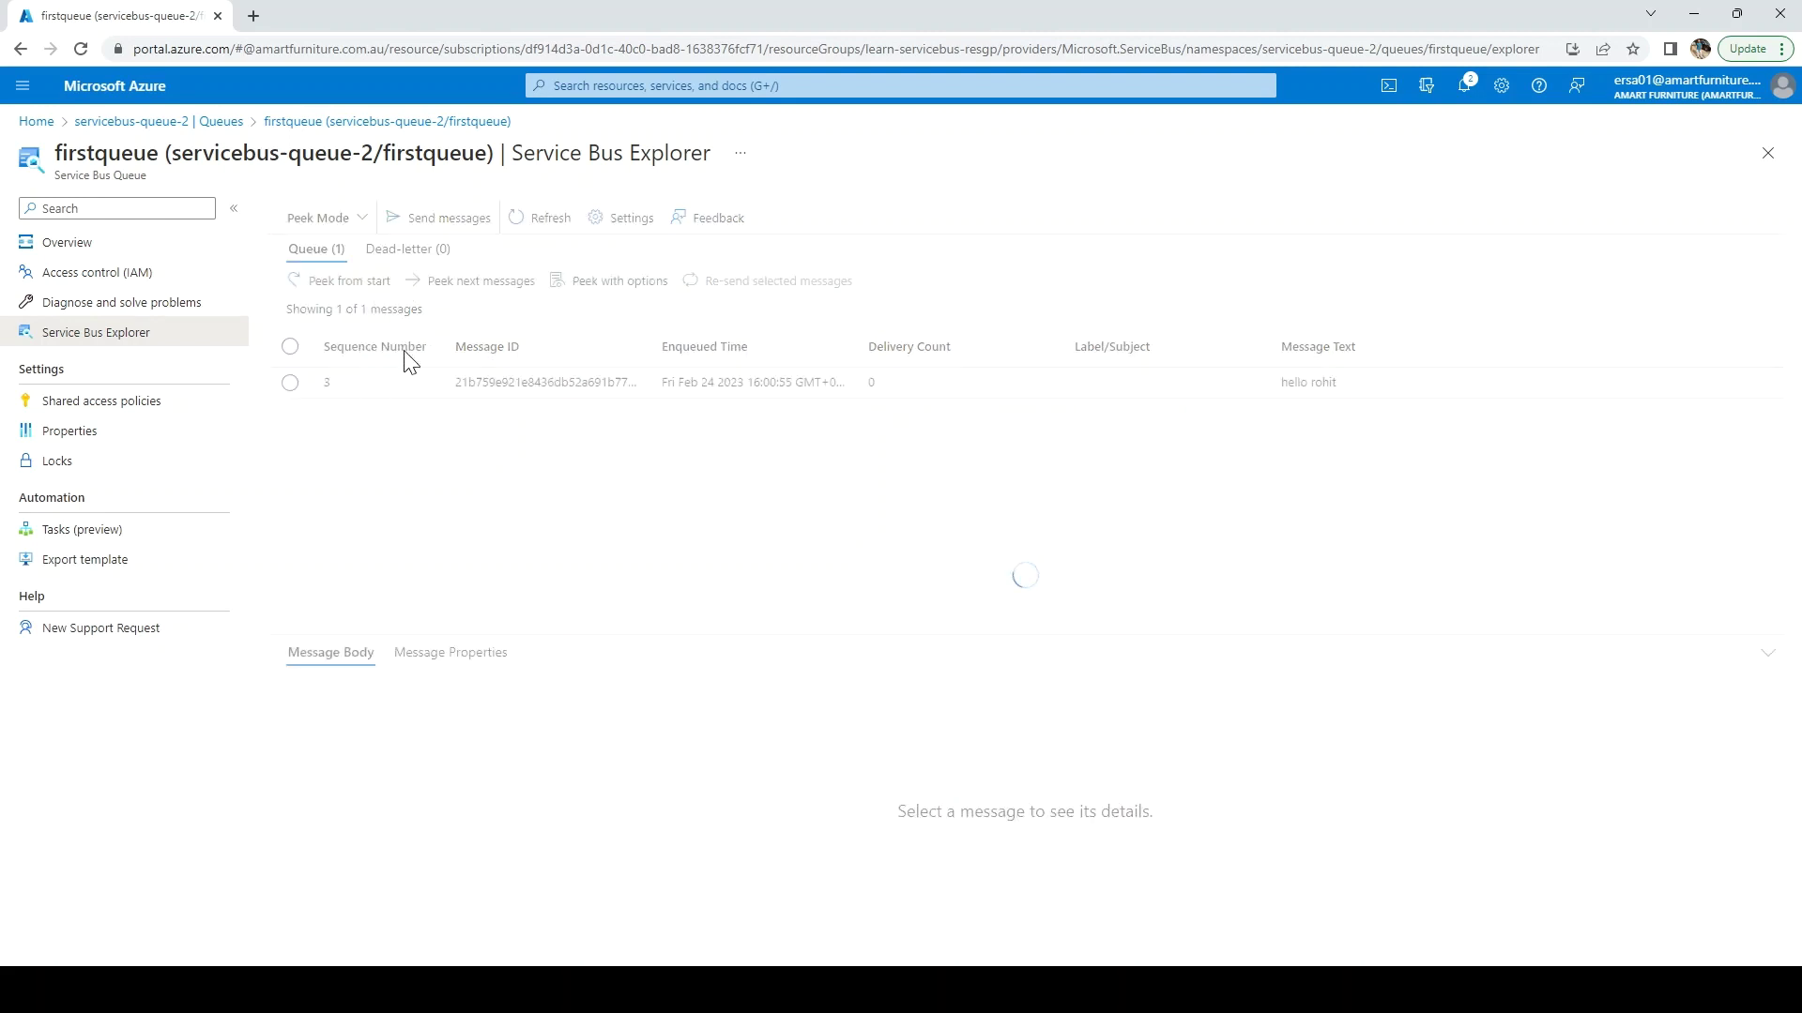